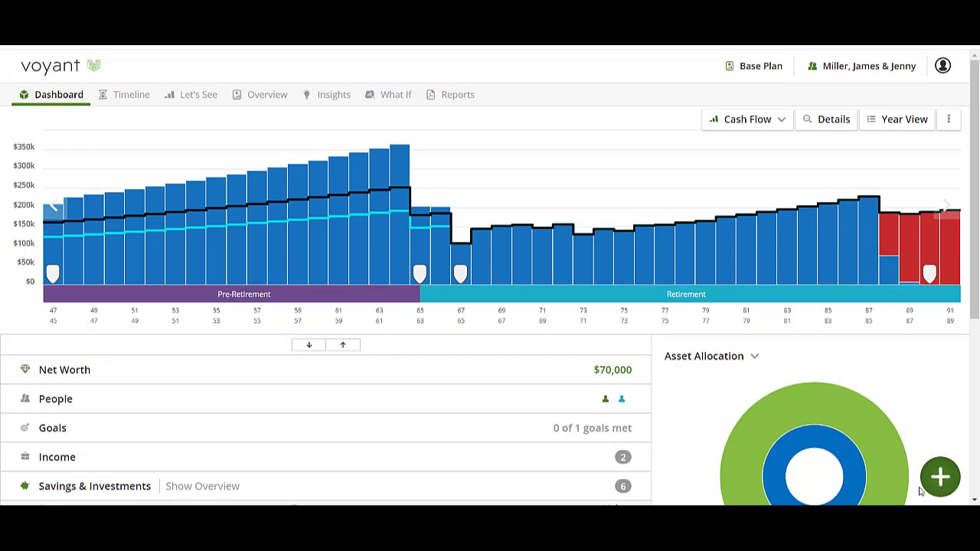
Start a new Windfall income item and set its type to Inheritance
left_click(944, 482)
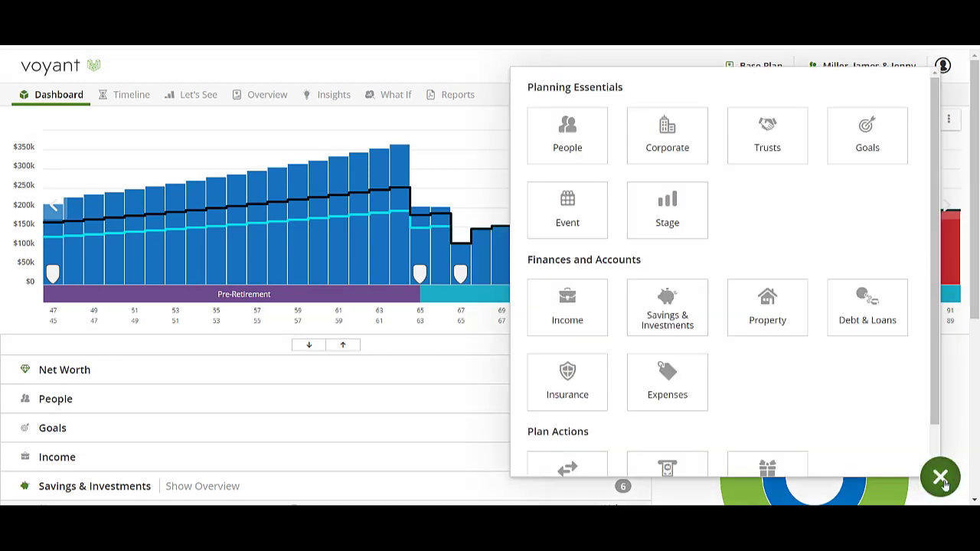
left_click(564, 322)
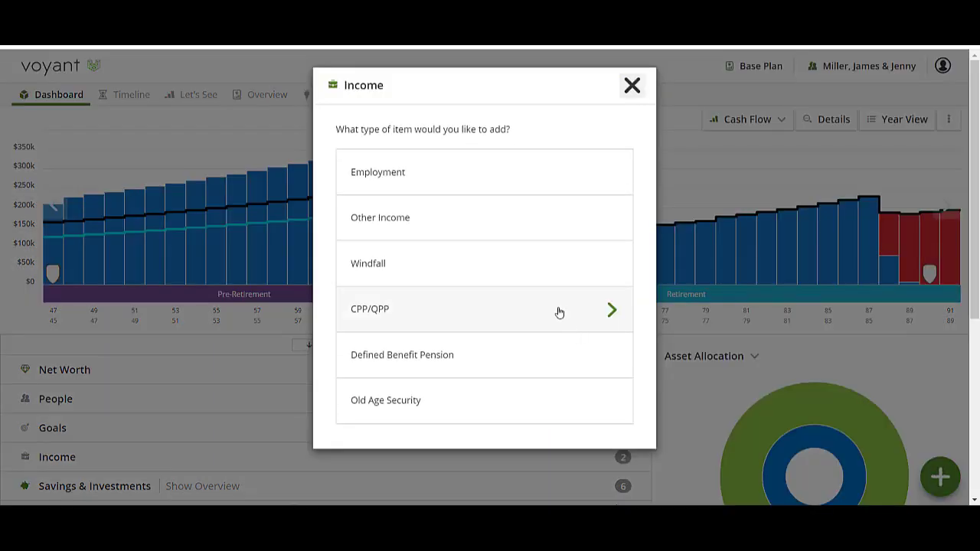
left_click(459, 265)
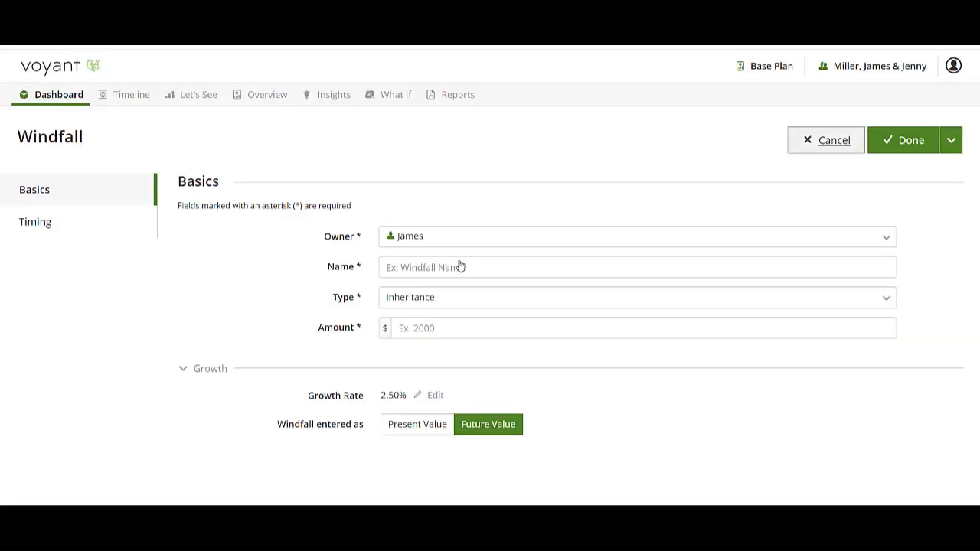
left_click(412, 304)
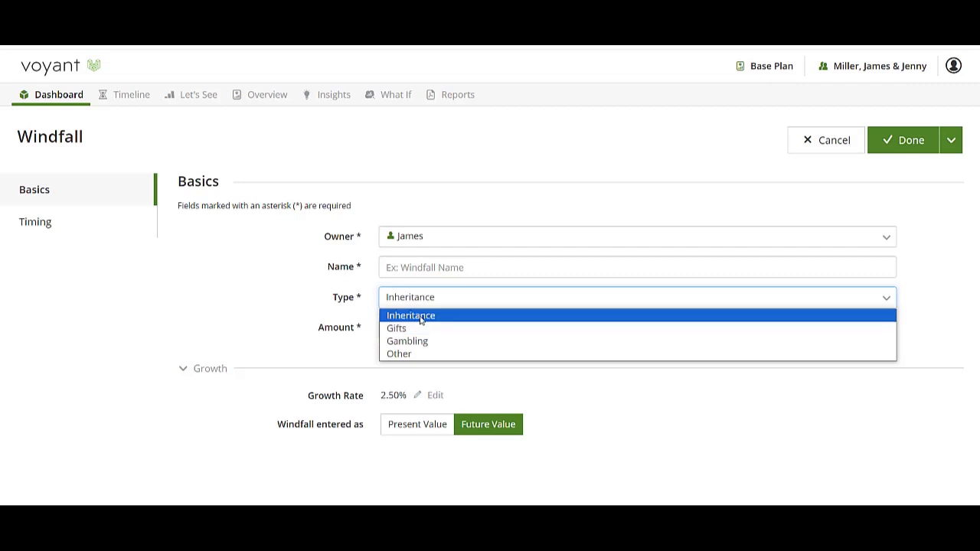
left_click(422, 316)
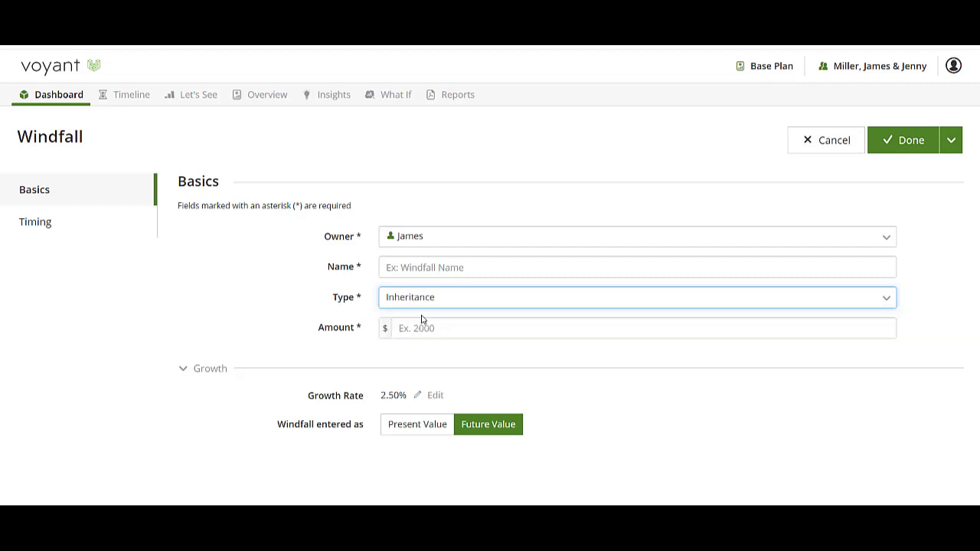
Name the windfall "Inheritance" and set its amount to $750,000
left_click(436, 267)
type("Inhe")
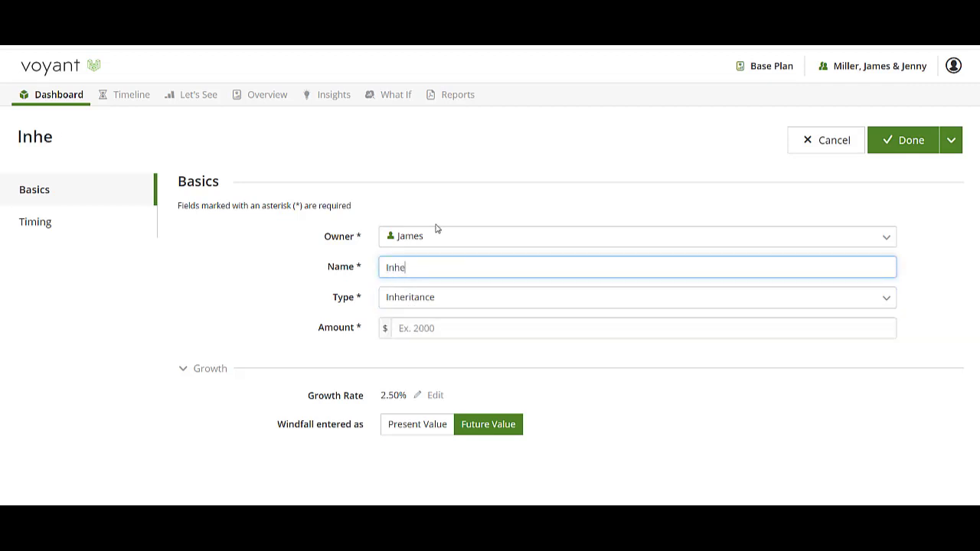
type("ritance")
key("Tab")
key("Tab")
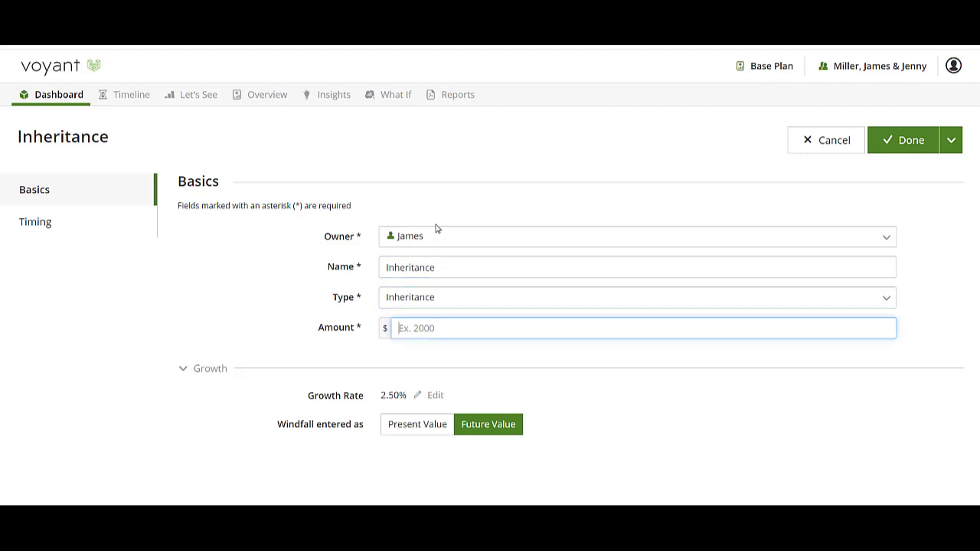
type("750,000")
Create the windfall's start event at the owner's age 48 with the money-bag type and the spouse's first name before "Inheritance", and save the windfall
left_click(49, 236)
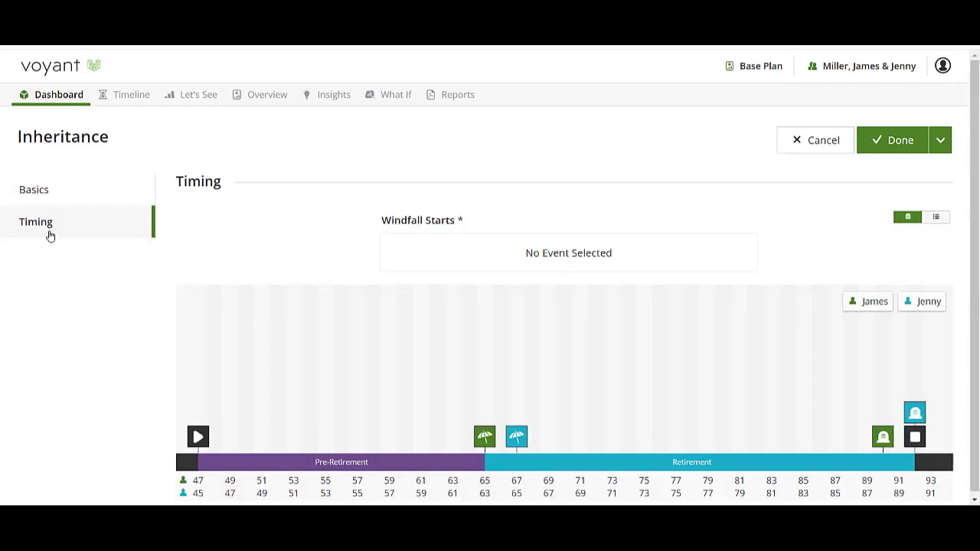
left_click(216, 416)
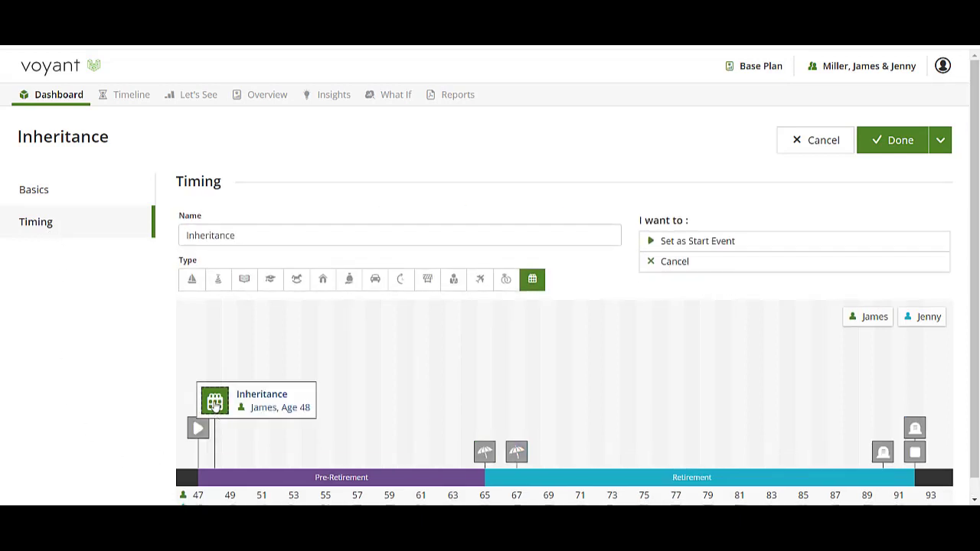
left_click(350, 285)
left_click(194, 242)
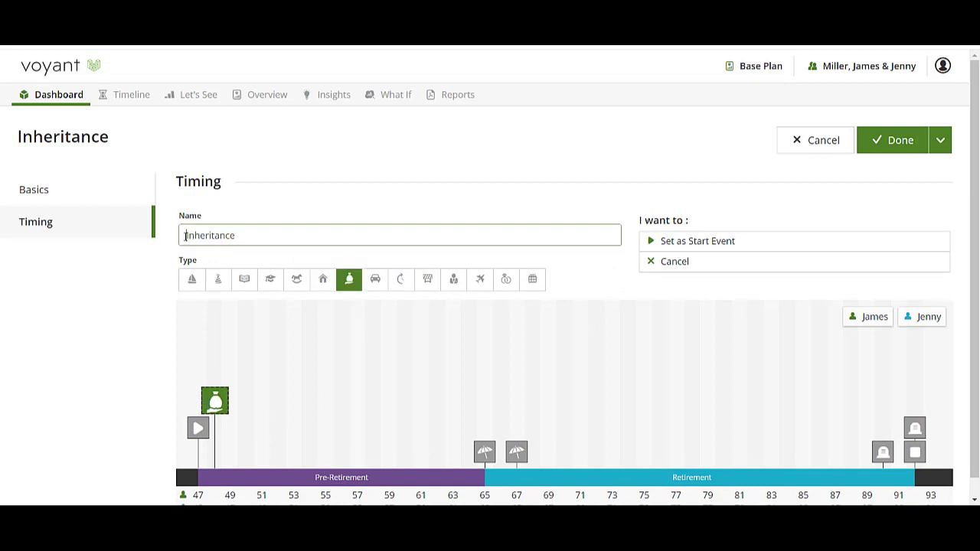
type("Jenny's")
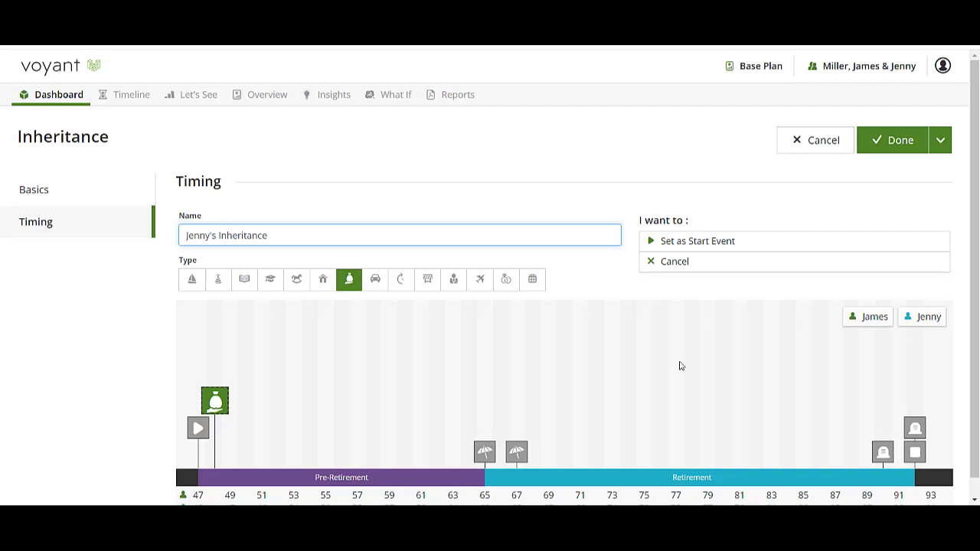
left_click(691, 241)
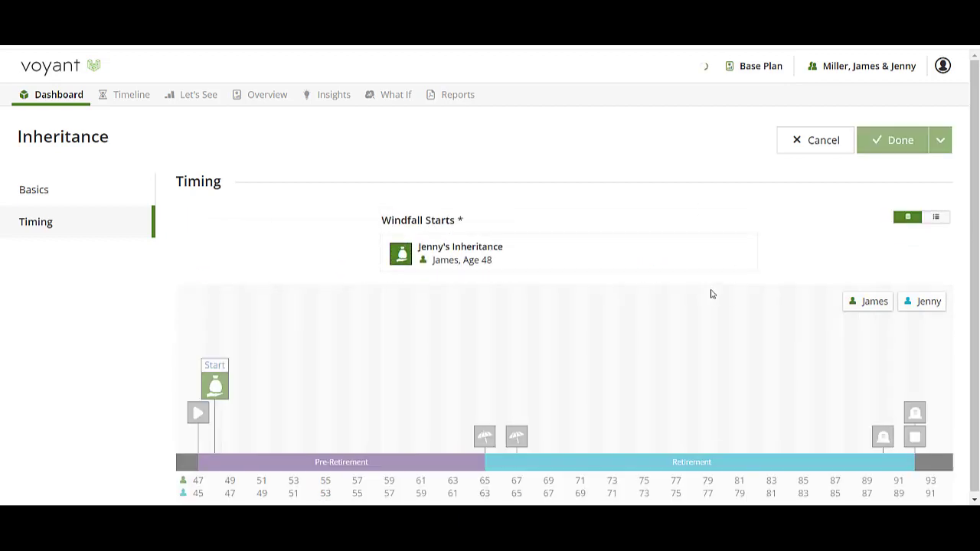
left_click(891, 147)
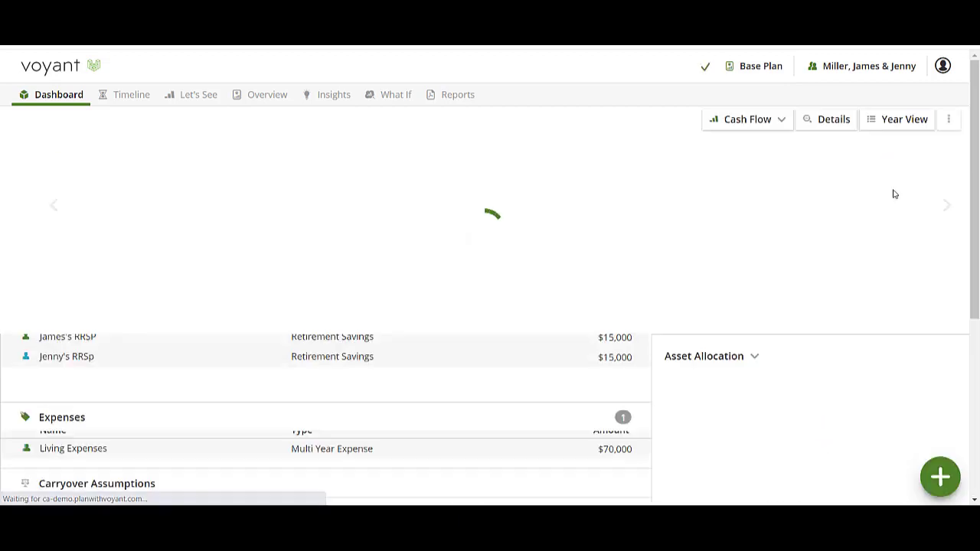
Show the detailed cash flow breakdown for 2024 and expand the Savings & Investments list
mouse_move(74, 191)
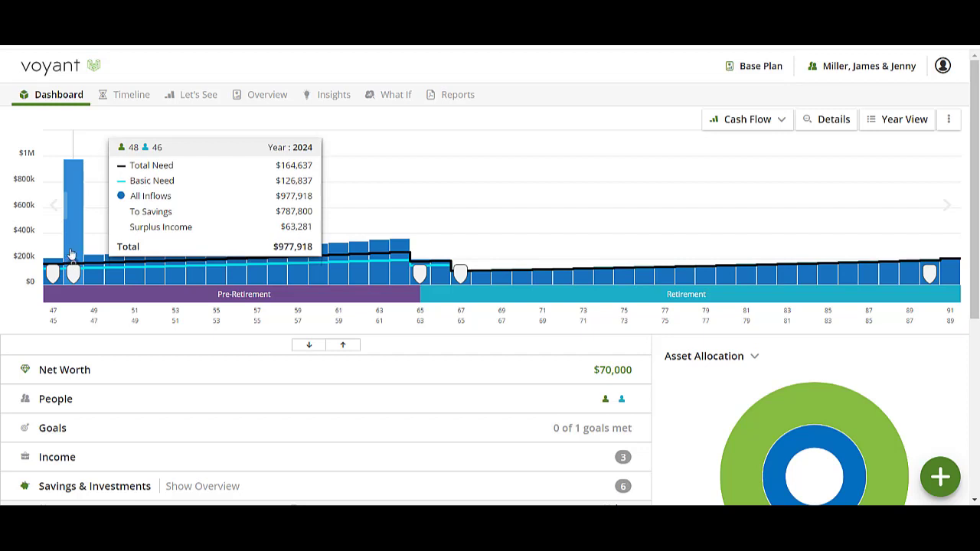
left_click(833, 121)
mouse_move(76, 220)
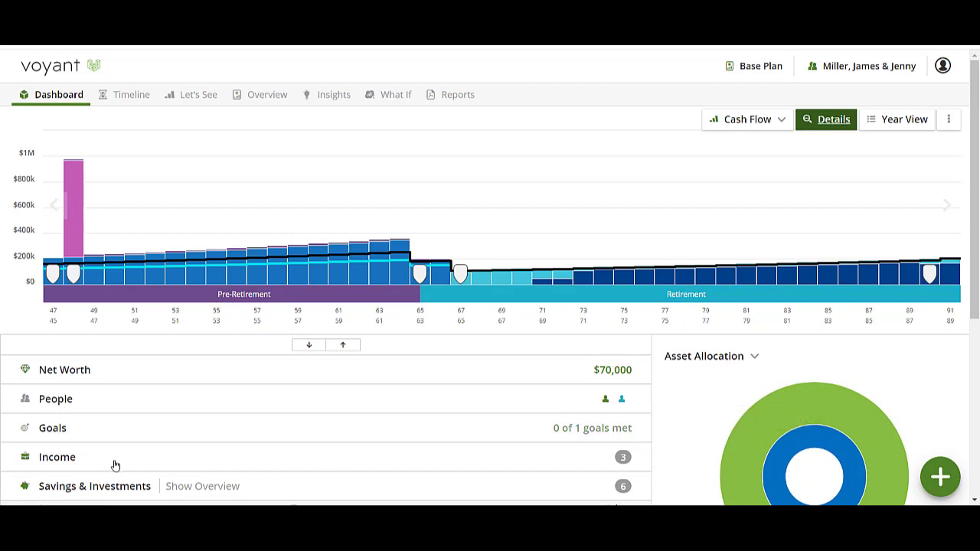
left_click(100, 485)
scroll(115, 460, "down", 2)
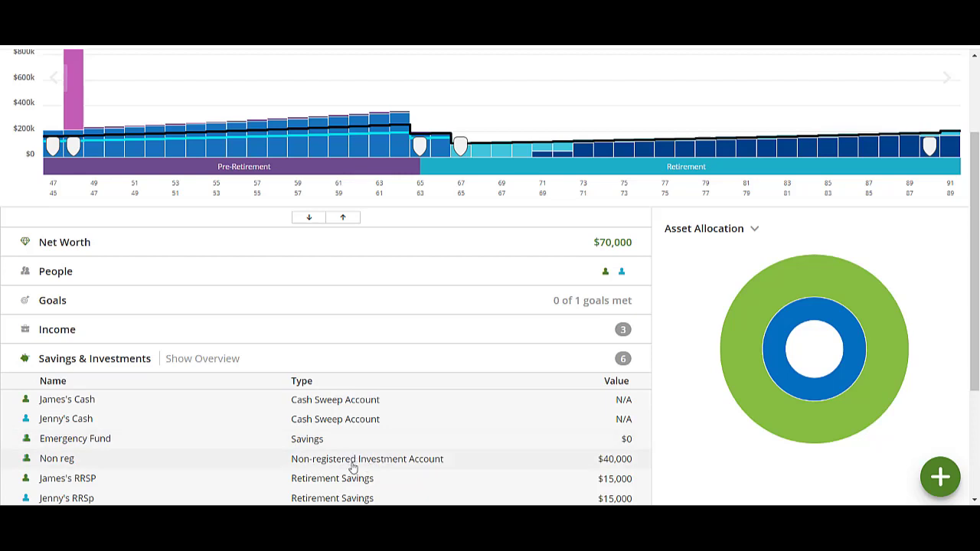
Set up a new transfer of a specific amount of $20,000 from All Surplus to the Emergency Fund
left_click(940, 479)
scroll(819, 370, "down", 1)
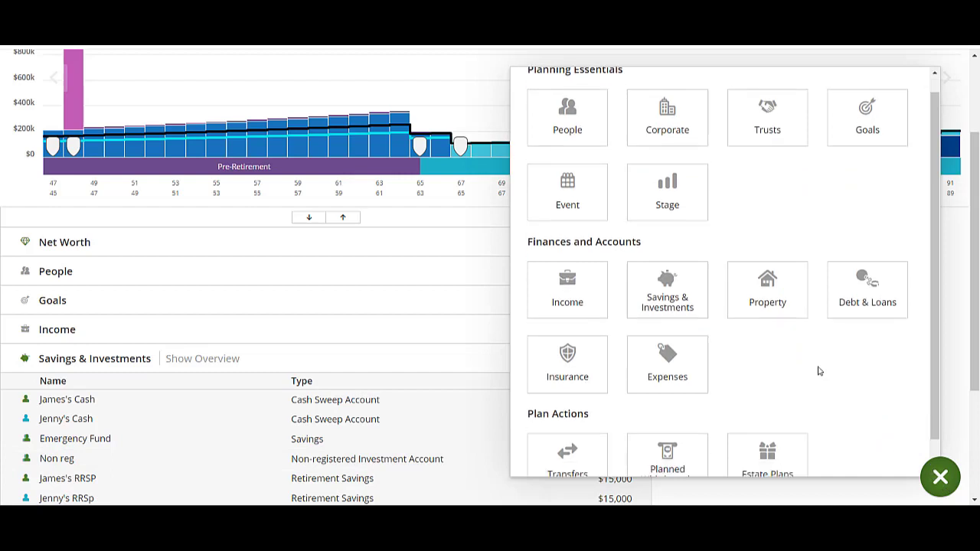
left_click(588, 434)
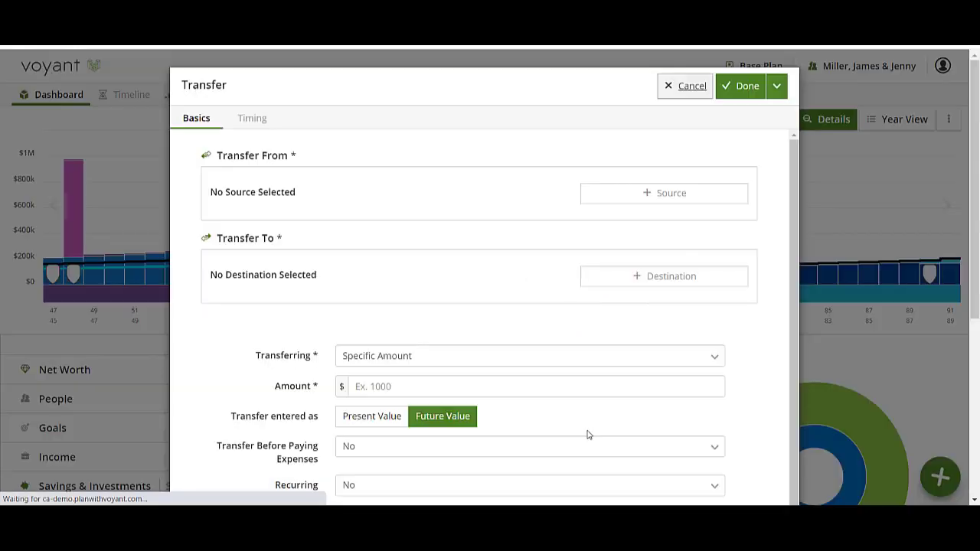
left_click(659, 197)
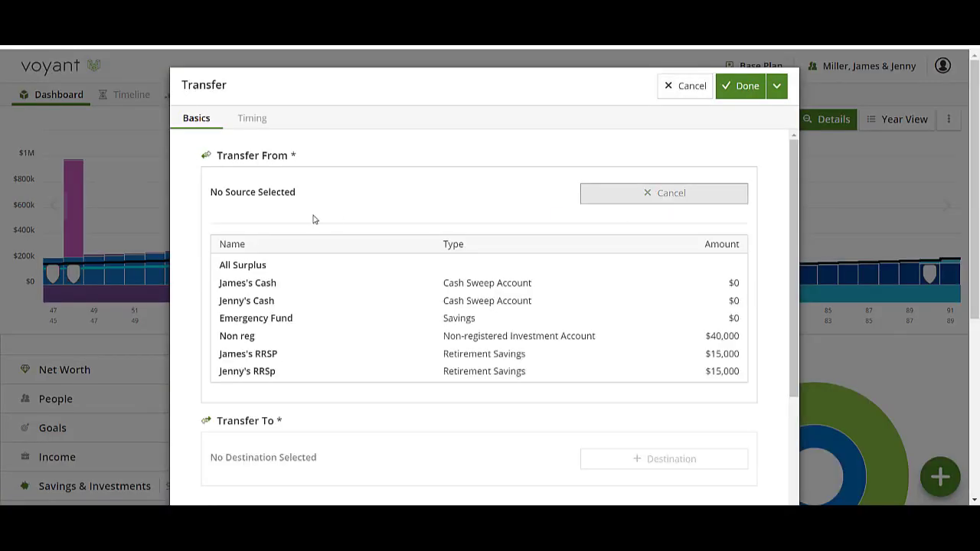
left_click(282, 270)
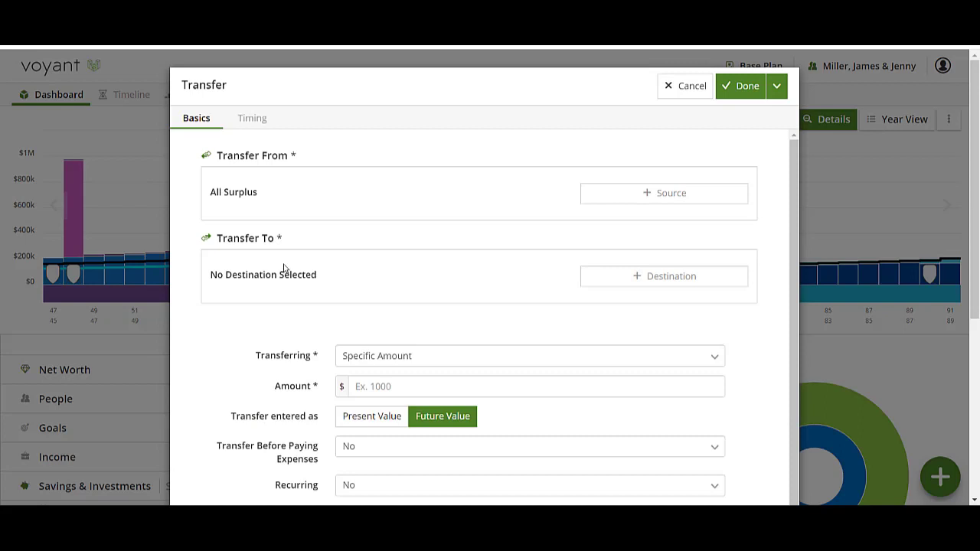
left_click(681, 282)
left_click(333, 351)
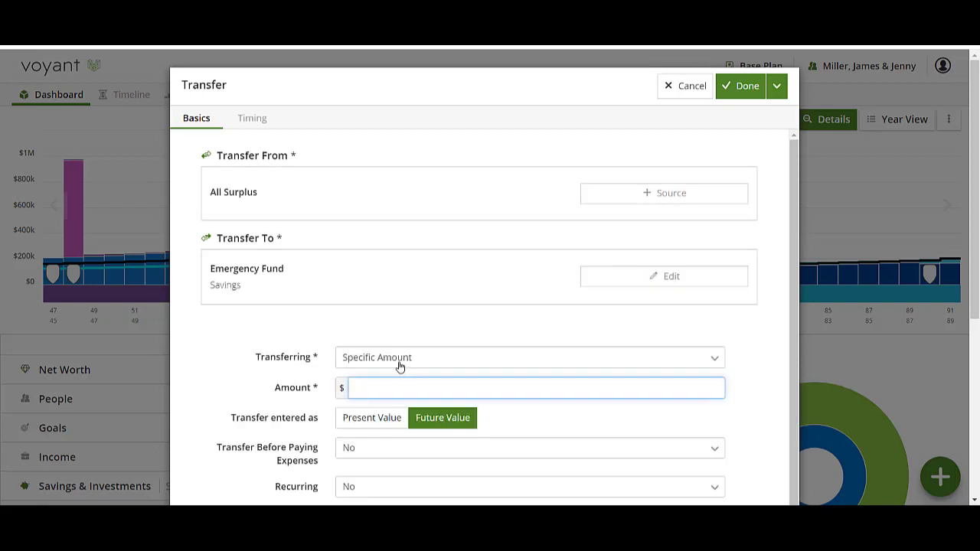
type("2,000")
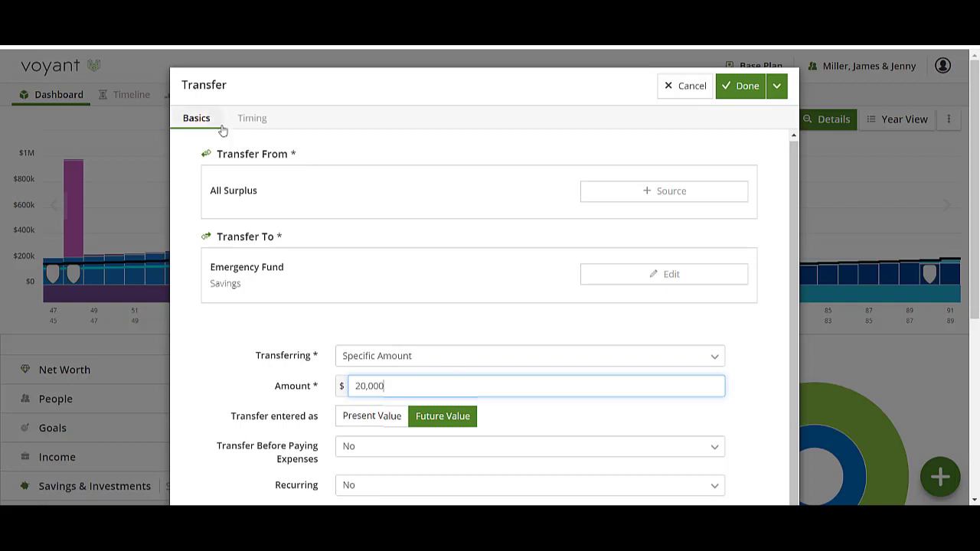
Time the Emergency Fund transfer at the existing inheritance event, save it and begin another transfer
left_click(253, 120)
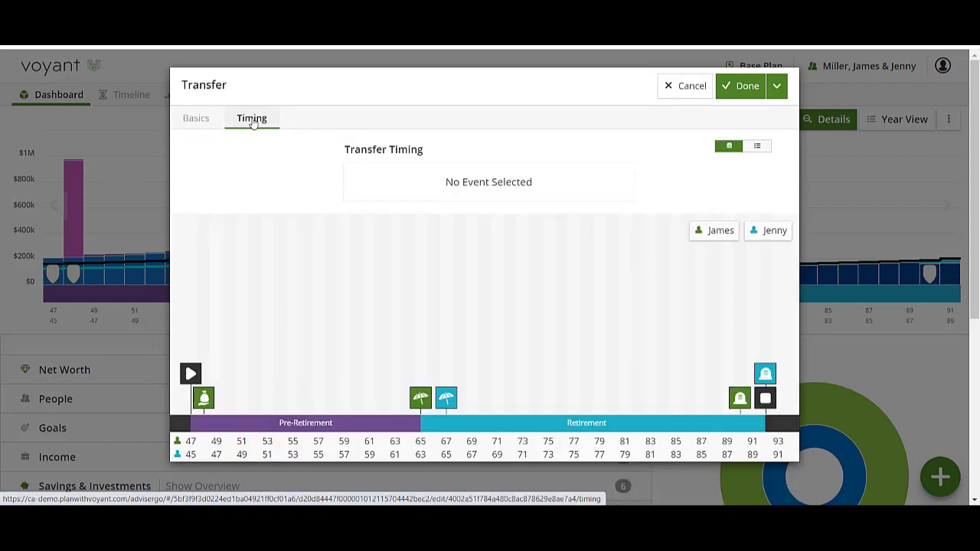
left_click(209, 403)
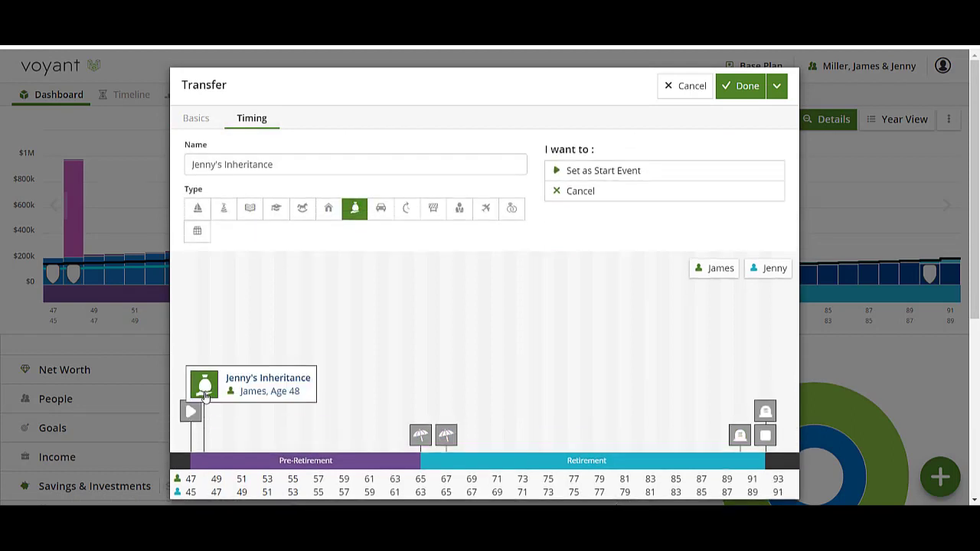
left_click(587, 172)
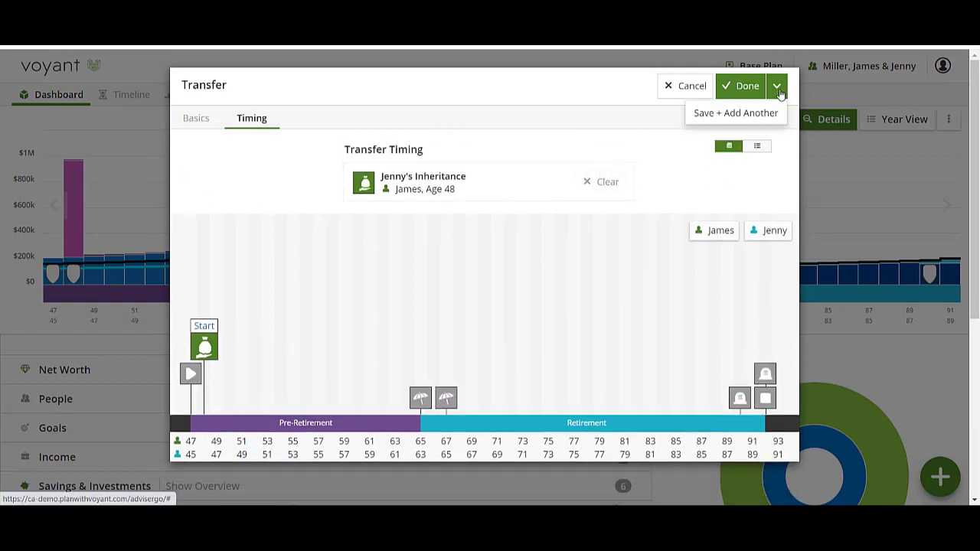
left_click(731, 121)
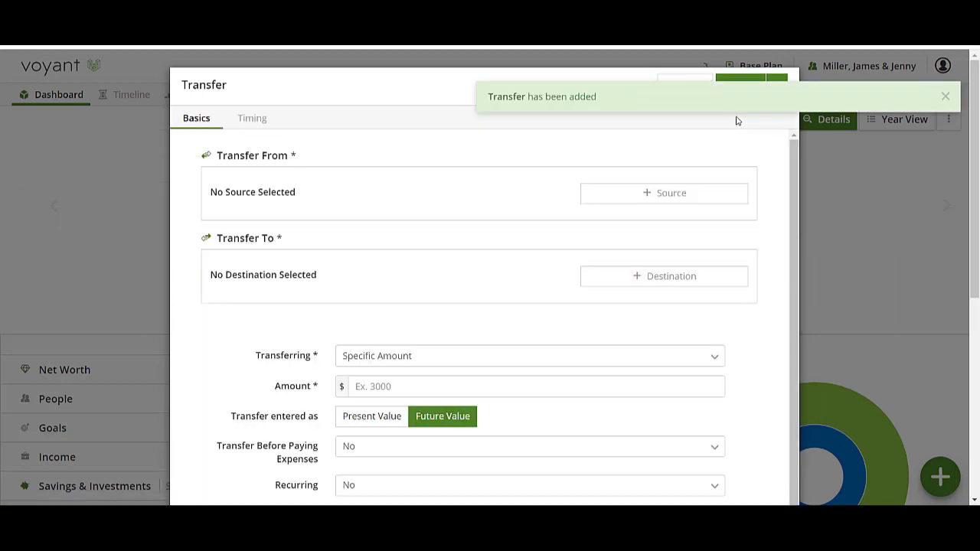
Set the second transfer to move a specific amount of $730,000 from All Surplus to the Non reg account
left_click(665, 193)
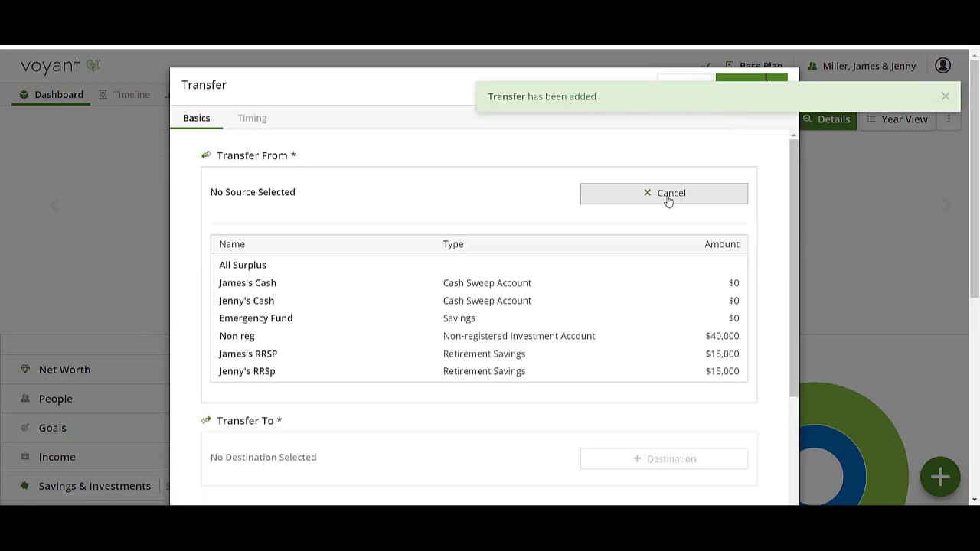
left_click(311, 268)
left_click(683, 285)
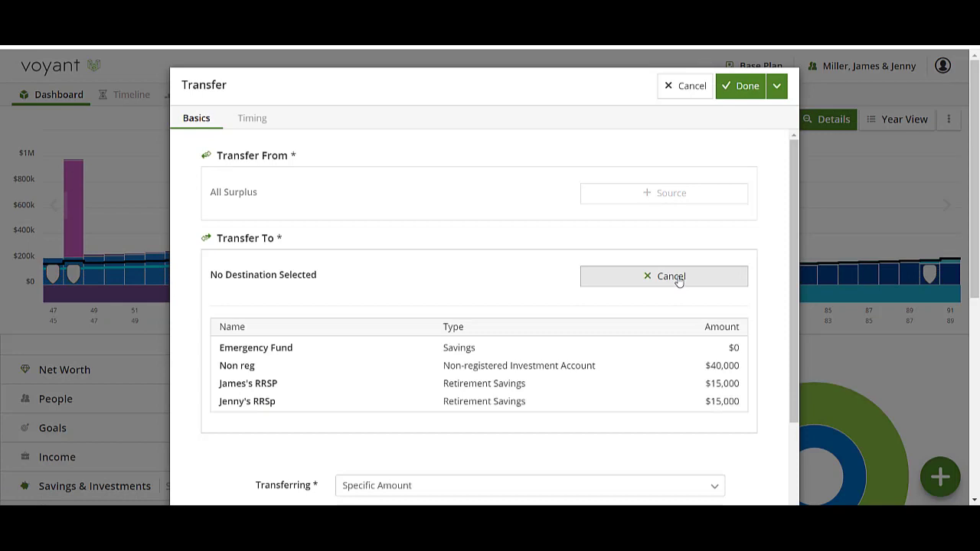
left_click(261, 369)
left_click(383, 387)
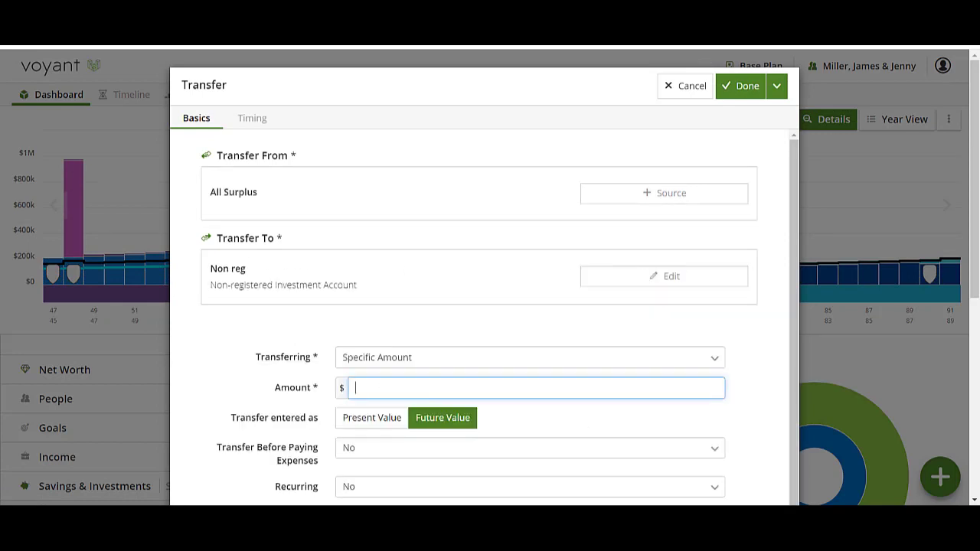
type("7,300")
scroll(452, 369, "down", 1)
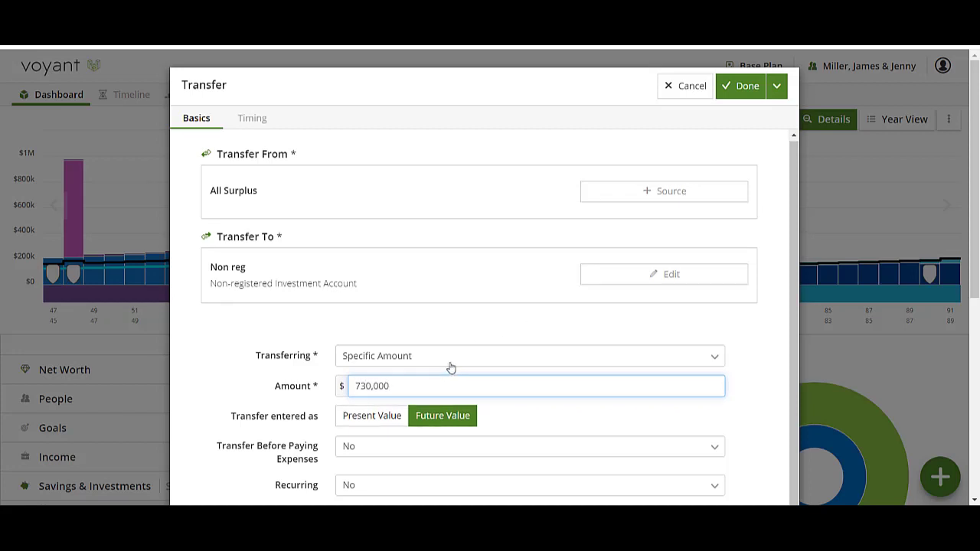
Time the Non reg transfer at the existing inheritance event and save it to the plan
left_click(253, 120)
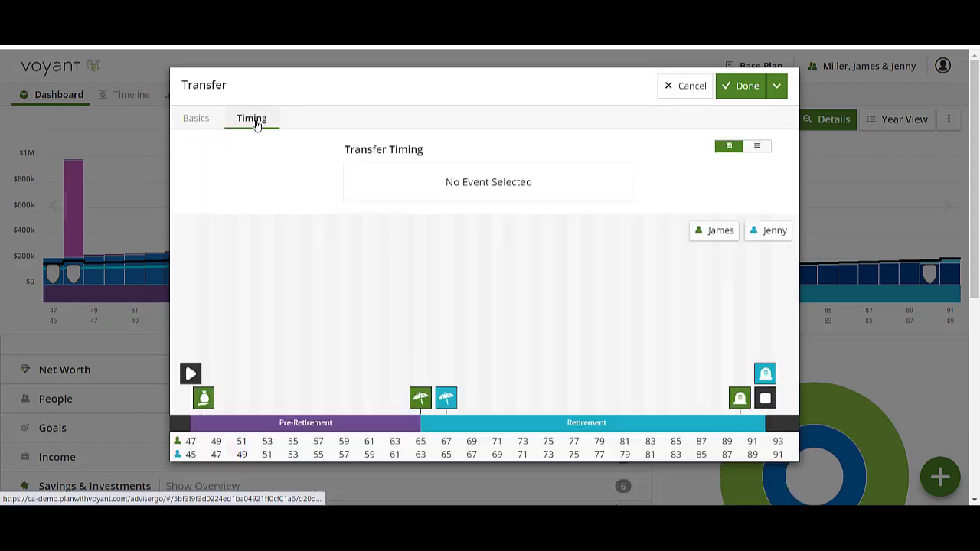
left_click(204, 396)
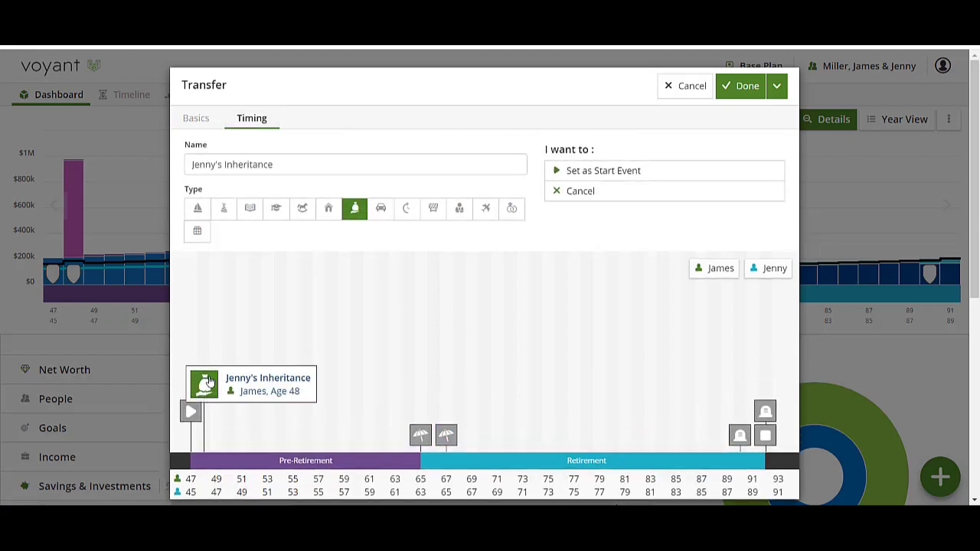
left_click(641, 174)
left_click(742, 89)
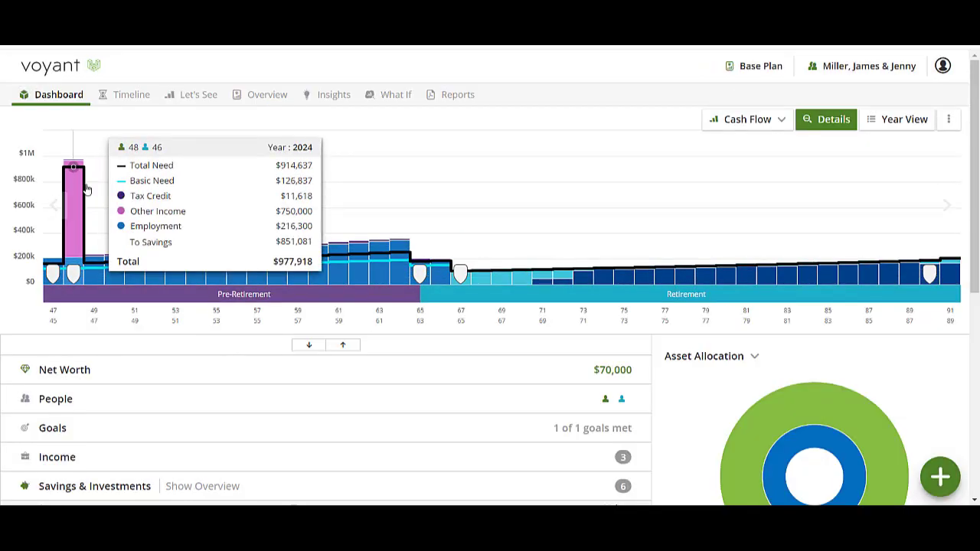
mouse_move(76, 240)
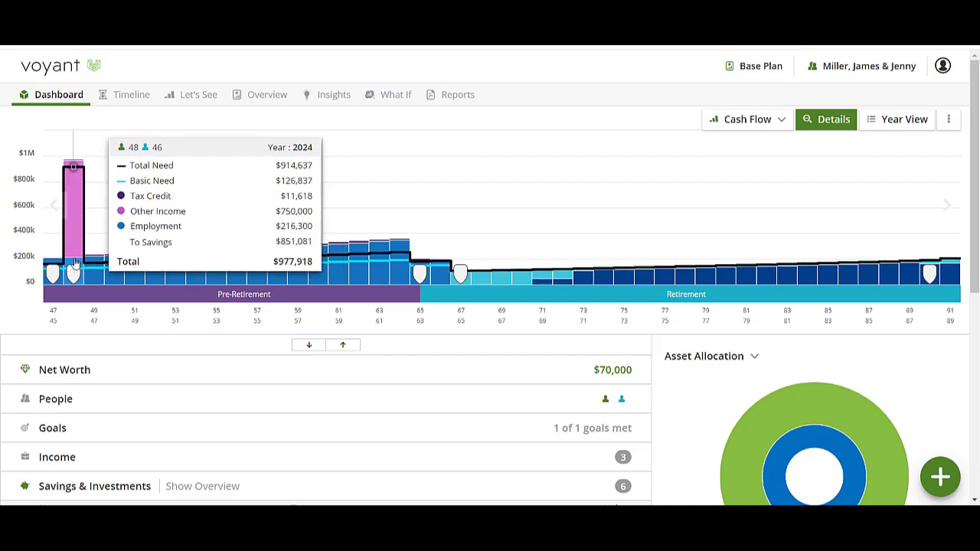
mouse_move(82, 209)
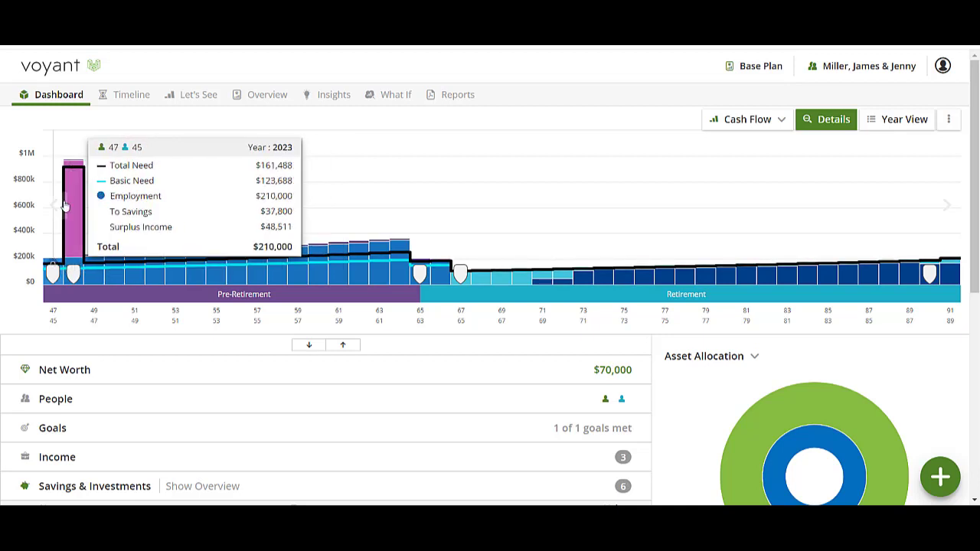
Show the year-by-year details for 2024 and review that year's income entries and investment balances
left_click(919, 123)
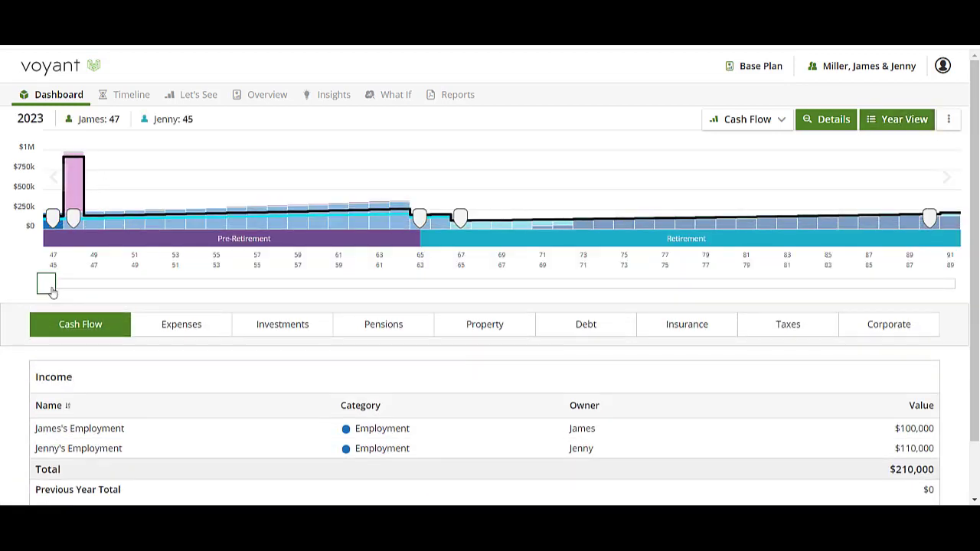
left_click_drag(48, 284, 65, 291)
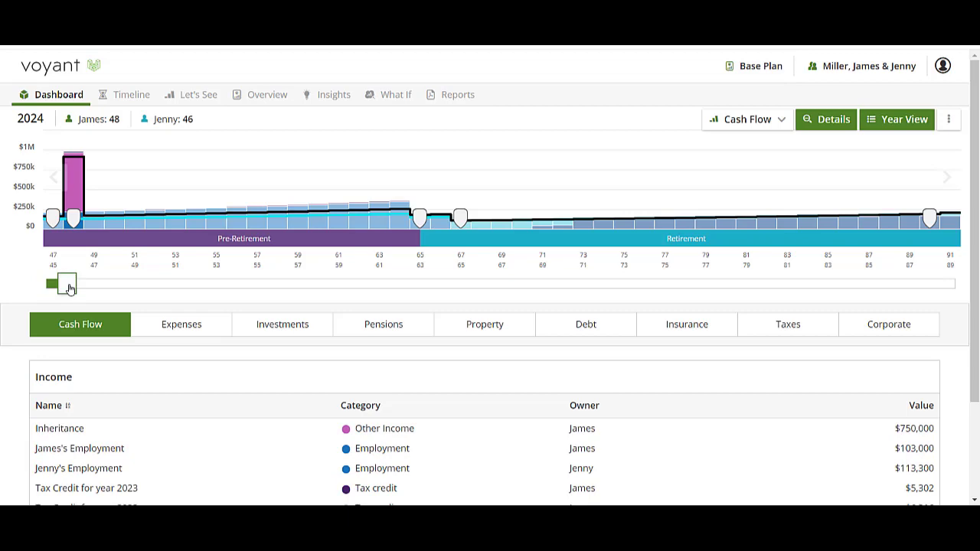
scroll(260, 421, "down", 2)
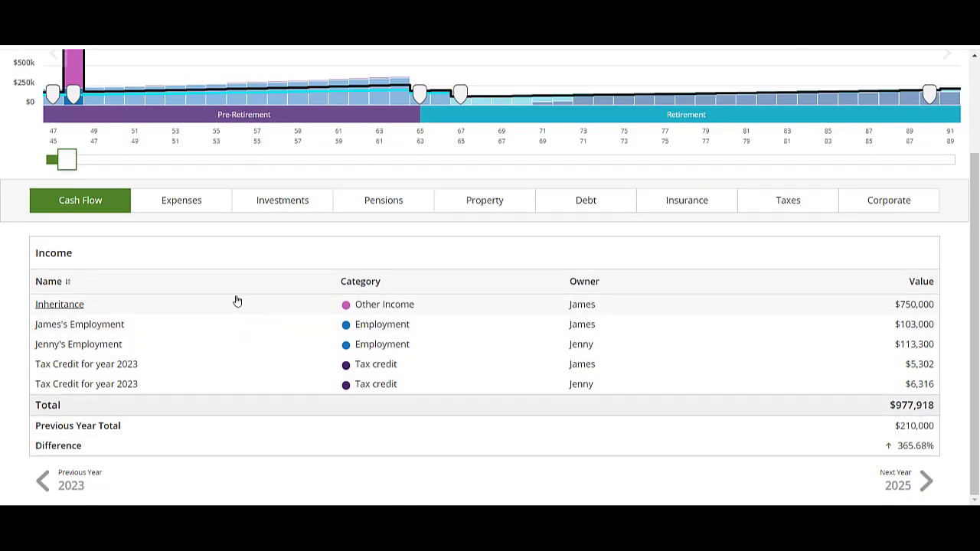
left_click(255, 206)
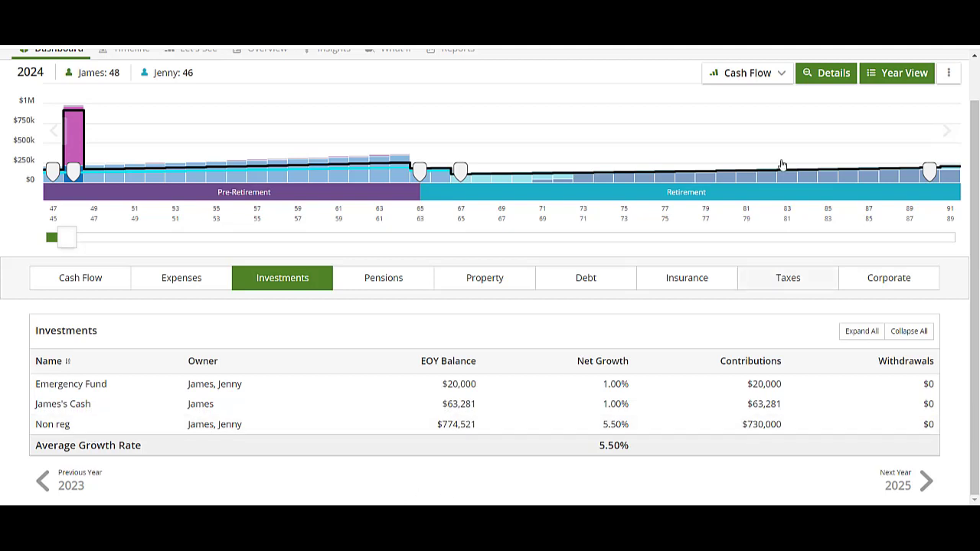
Switch the chart from cash flow to Assets and examine projected asset growth alongside the 2024 investments
left_click(720, 73)
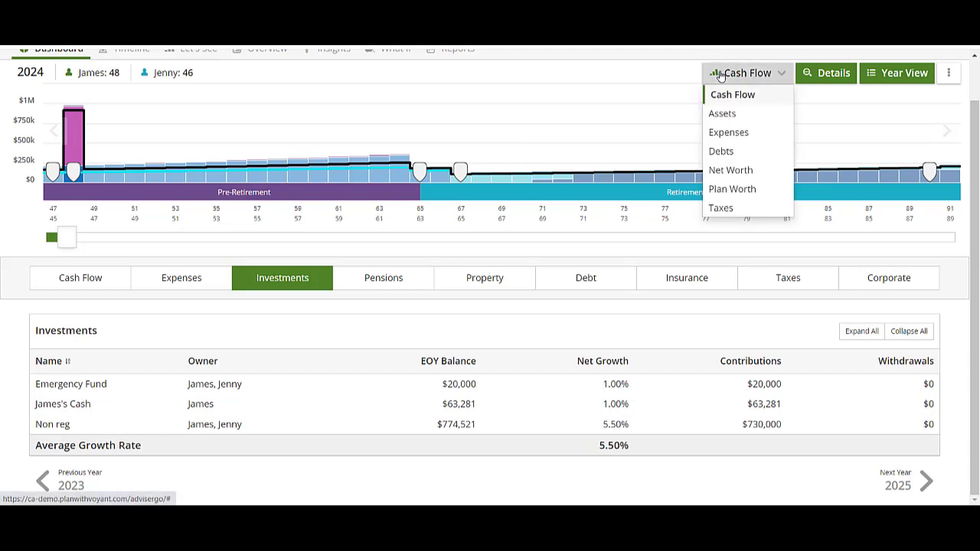
left_click(725, 114)
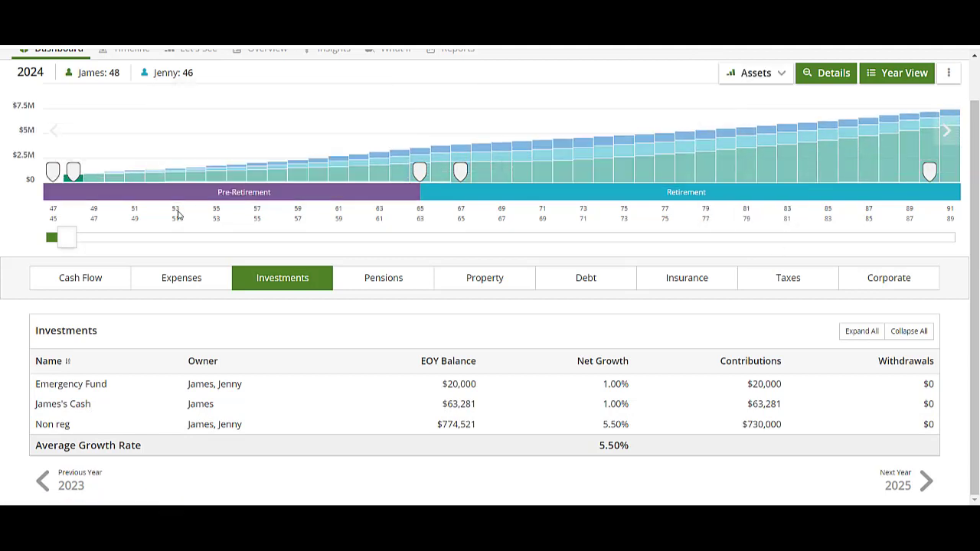
mouse_move(73, 165)
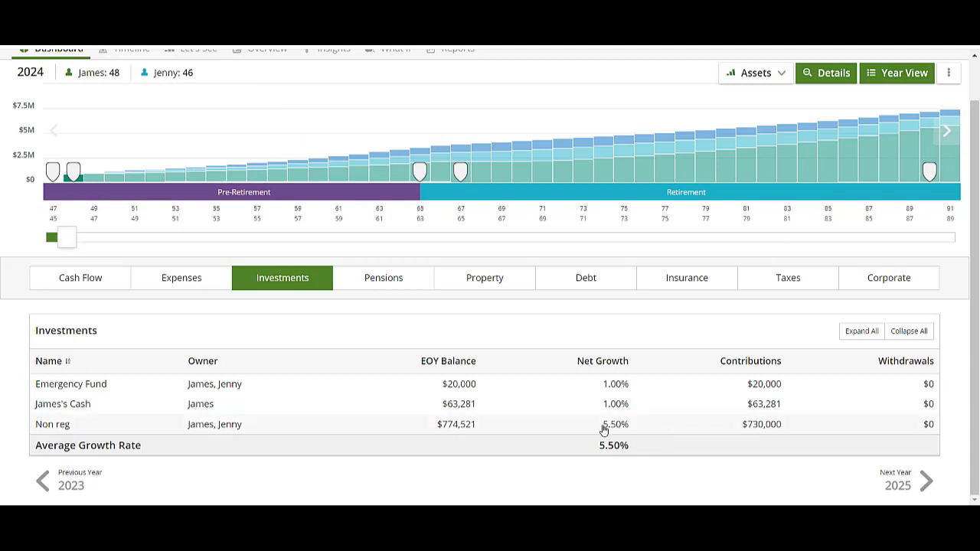
scroll(617, 444, "up", 1)
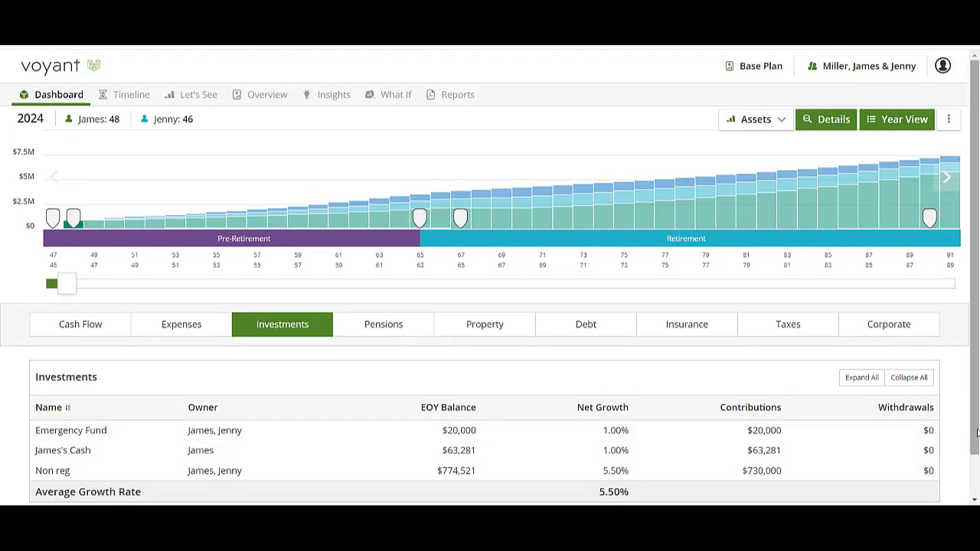
Open the client's Request Support form for sharing access with support and go to its message field
left_click(875, 67)
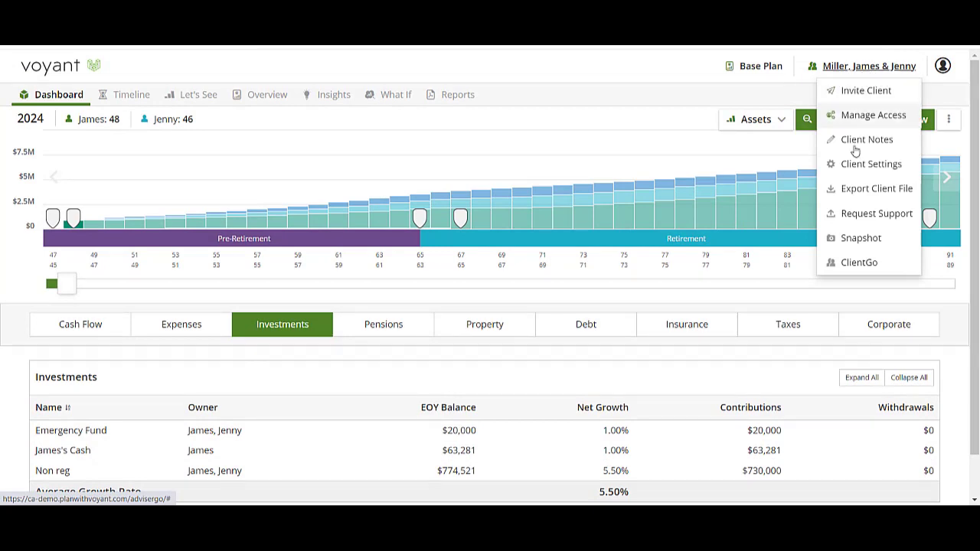
left_click(861, 219)
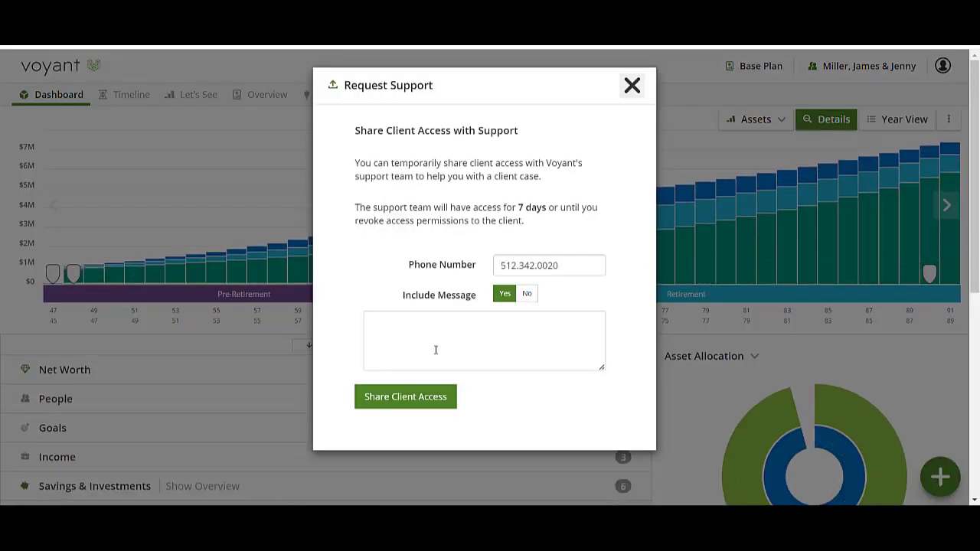
left_click(419, 340)
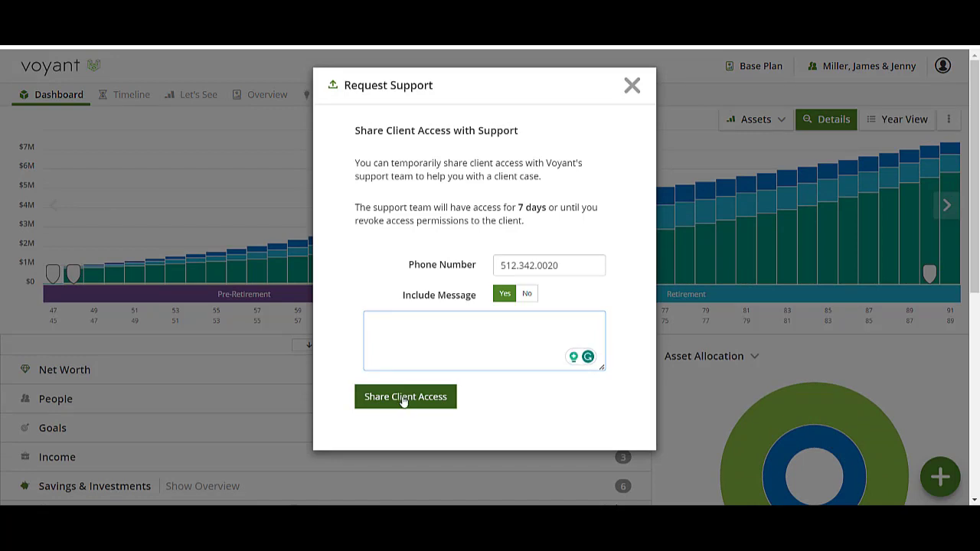